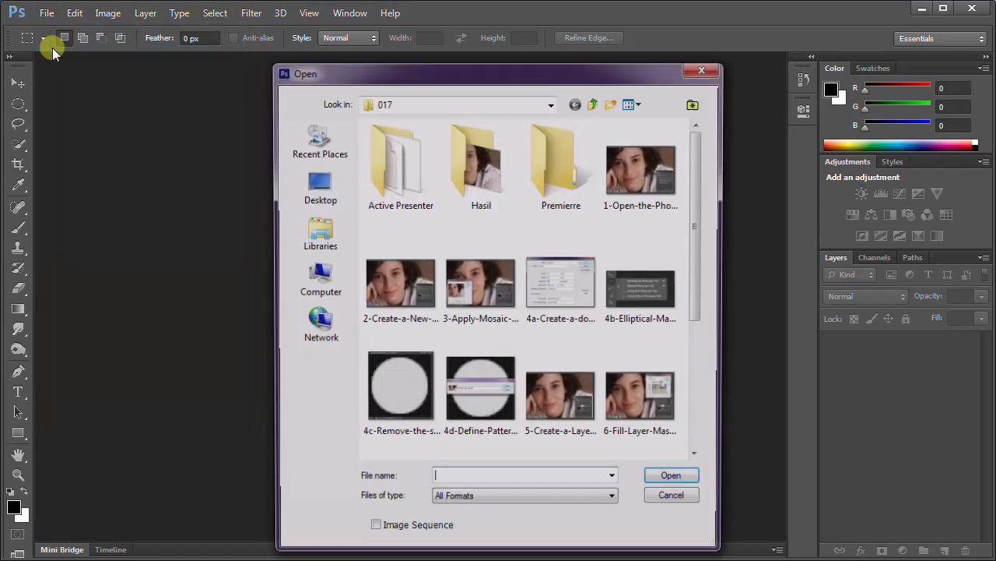
Step: Open the portrait photo girl-676185.jpg from the Hasil folder and fit it on screen
double_click(464, 171)
double_click(399, 173)
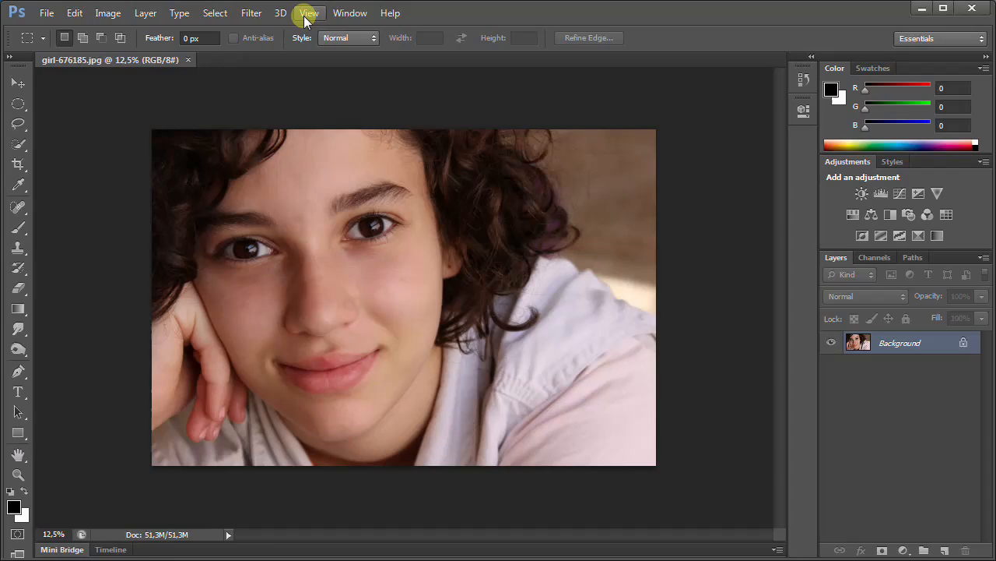
left_click(309, 13)
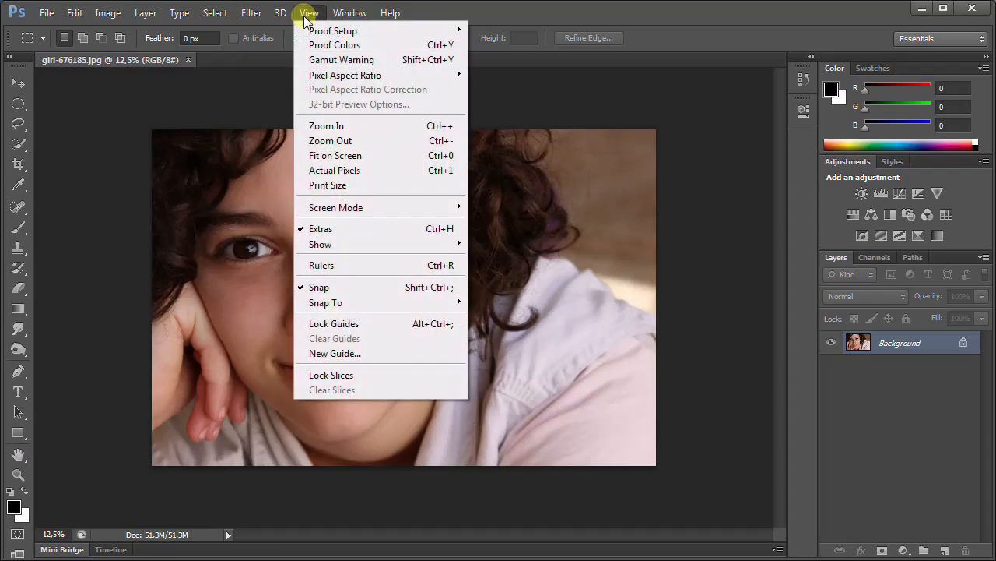
left_click(353, 149)
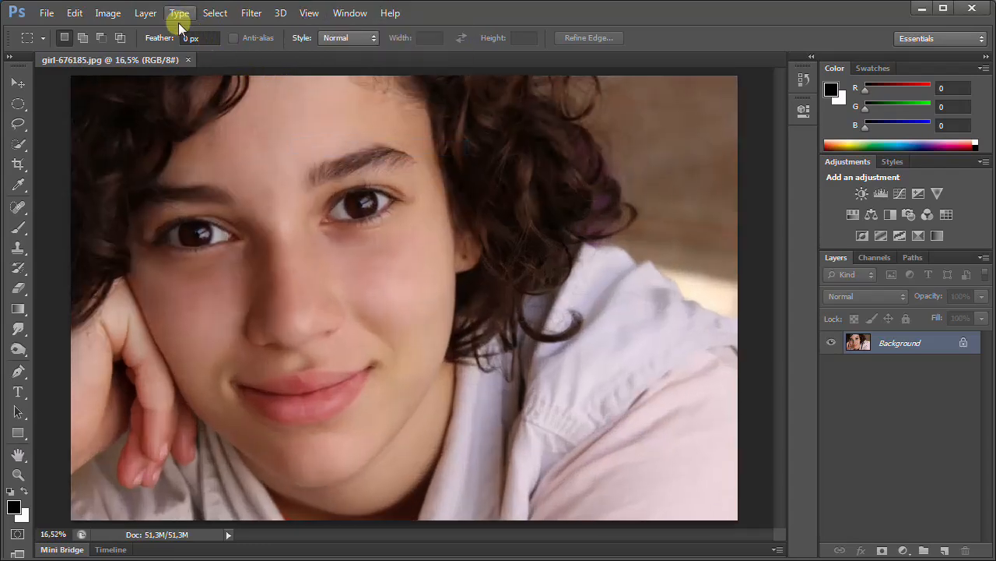
Step: Duplicate the Background layer with the default name and hide the original Background layer
left_click(145, 13)
left_click(158, 46)
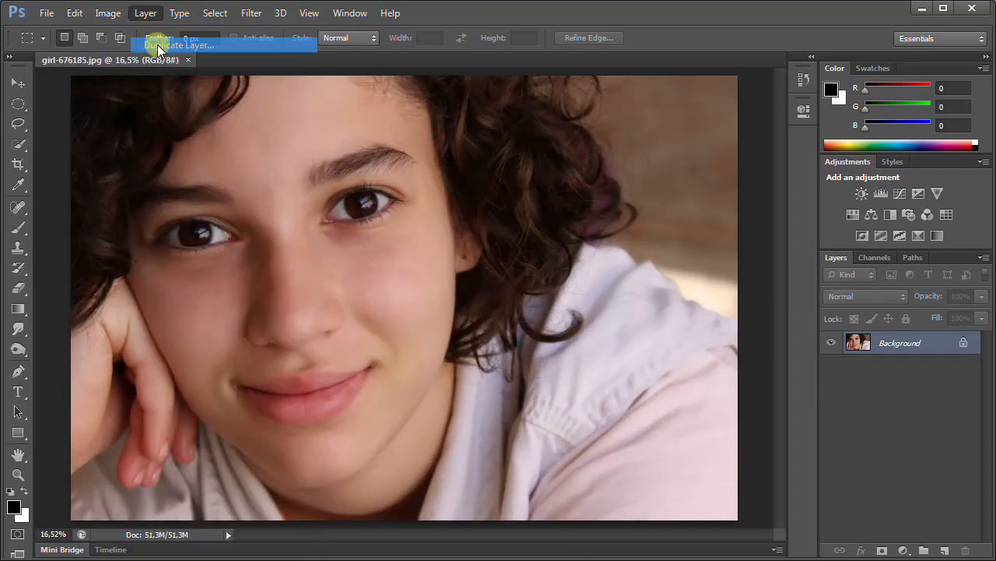
left_click(658, 170)
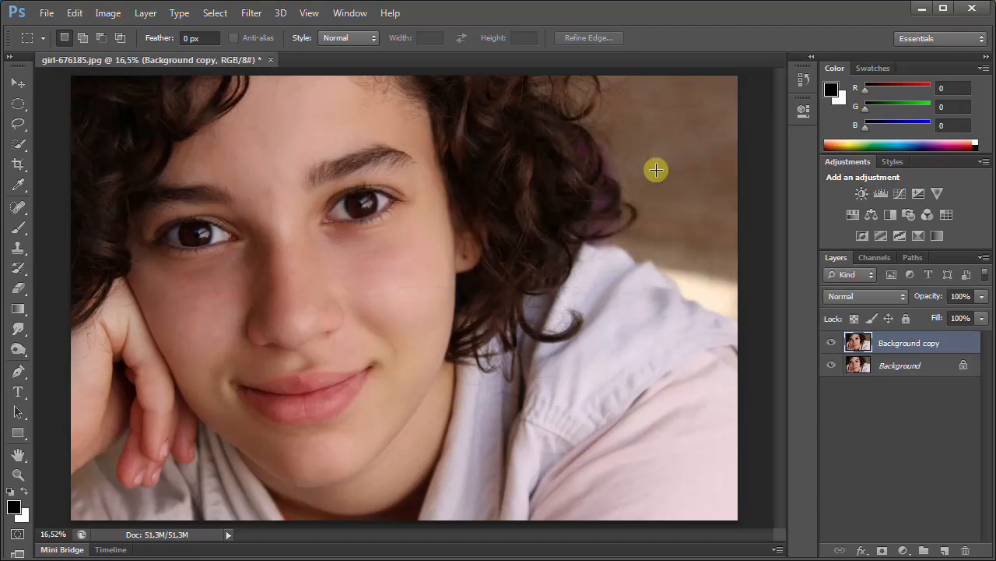
left_click(831, 365)
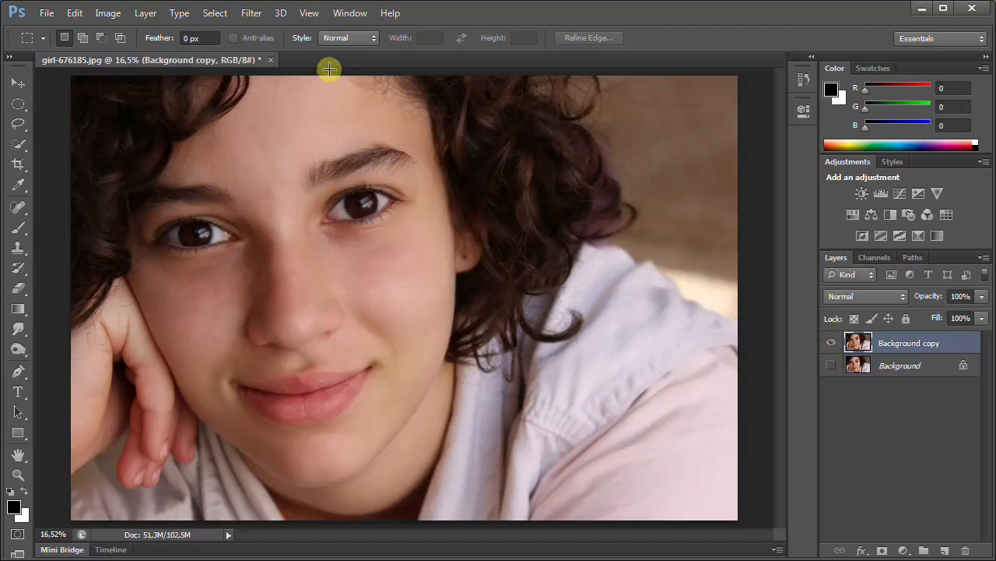
Step: Add a new empty layer above the Background copy, keeping Normal mode and 100% opacity
left_click(152, 13)
mouse_move(165, 33)
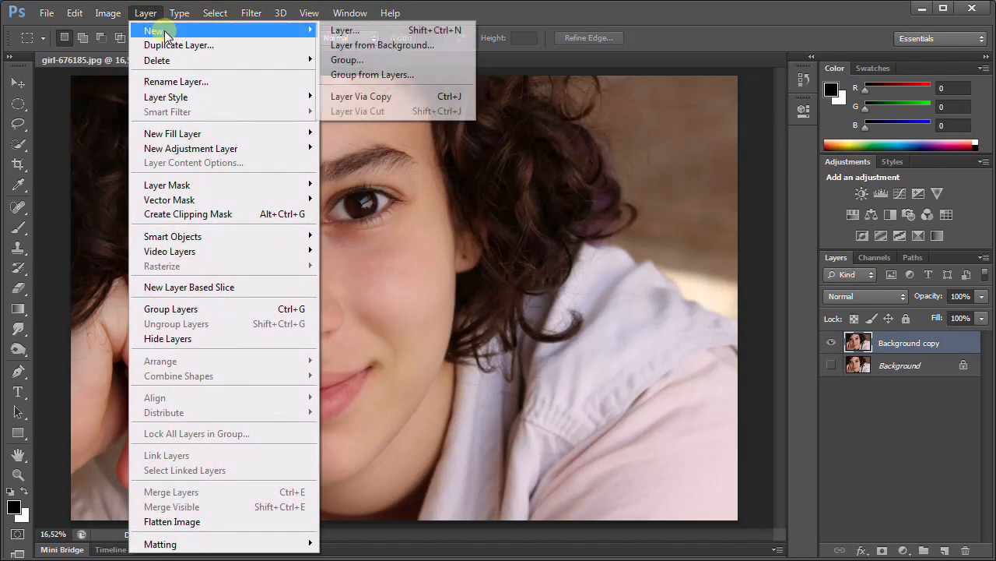
left_click(364, 31)
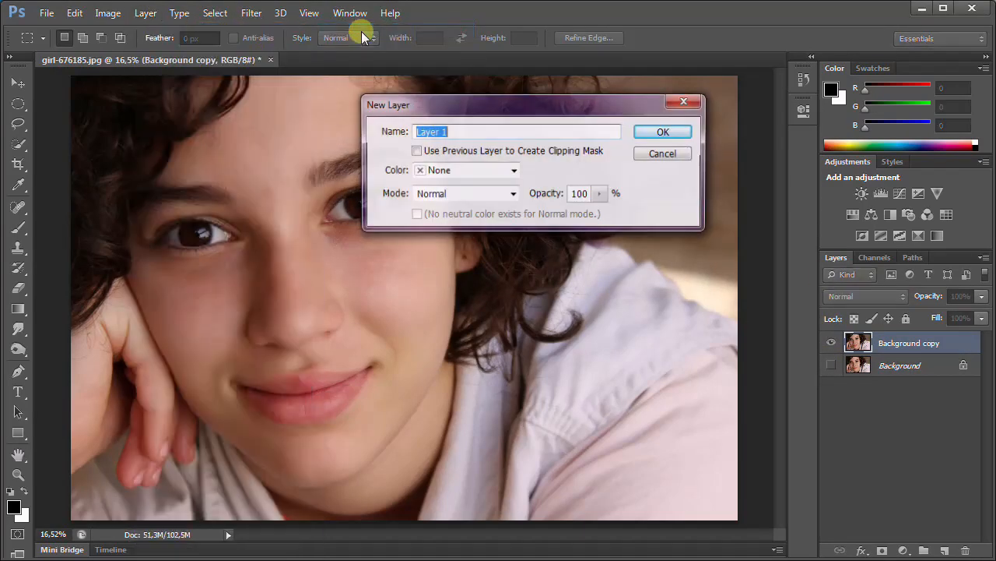
left_click(656, 133)
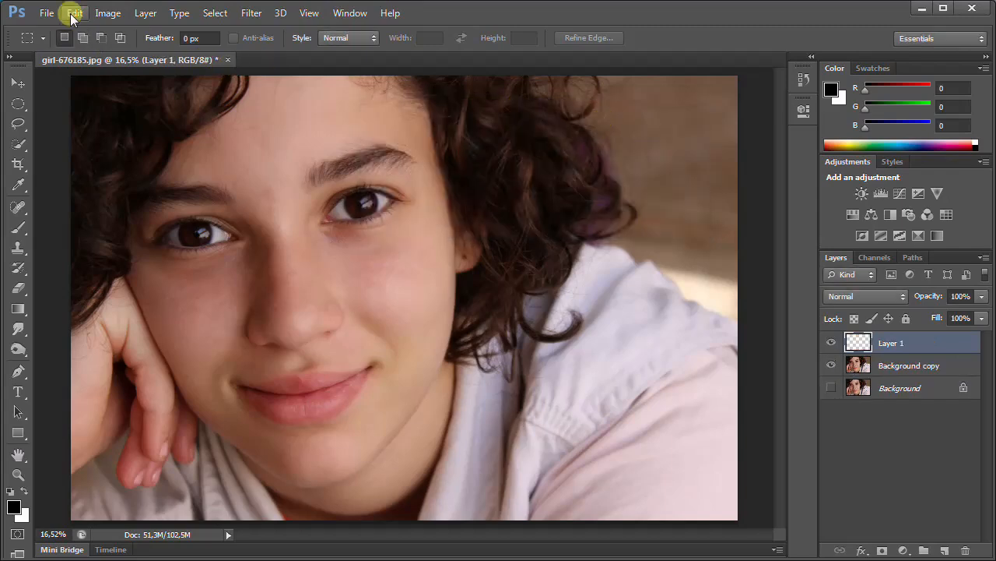
Step: Fill the new layer with black at 100% opacity and move the Background copy above it
left_click(73, 16)
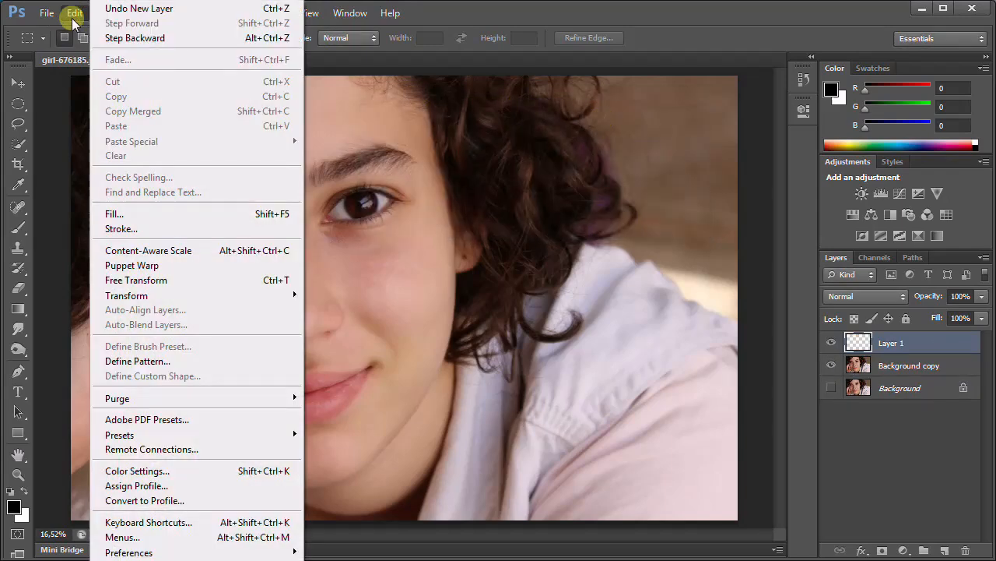
left_click(124, 214)
left_click(651, 131)
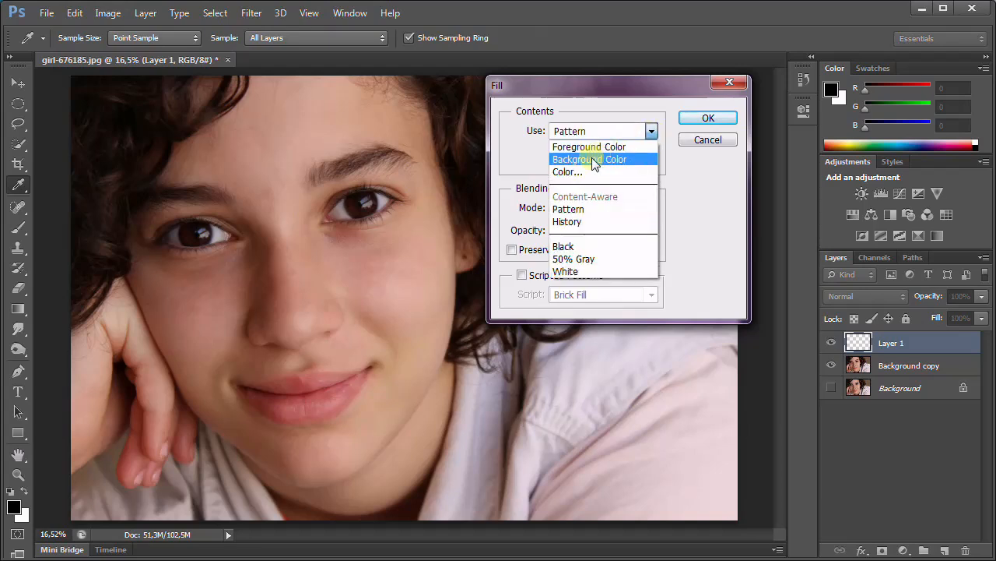
left_click(566, 246)
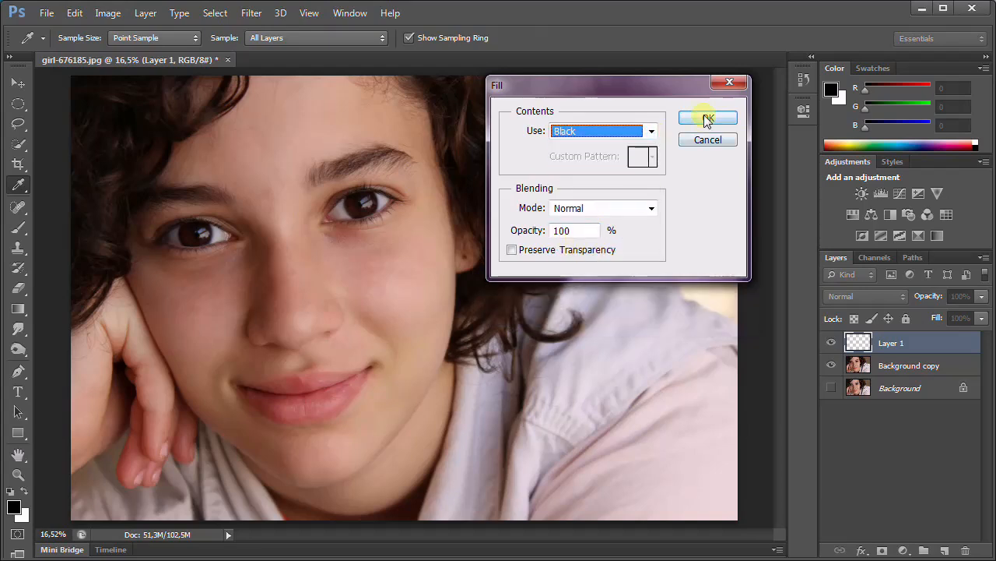
left_click(705, 117)
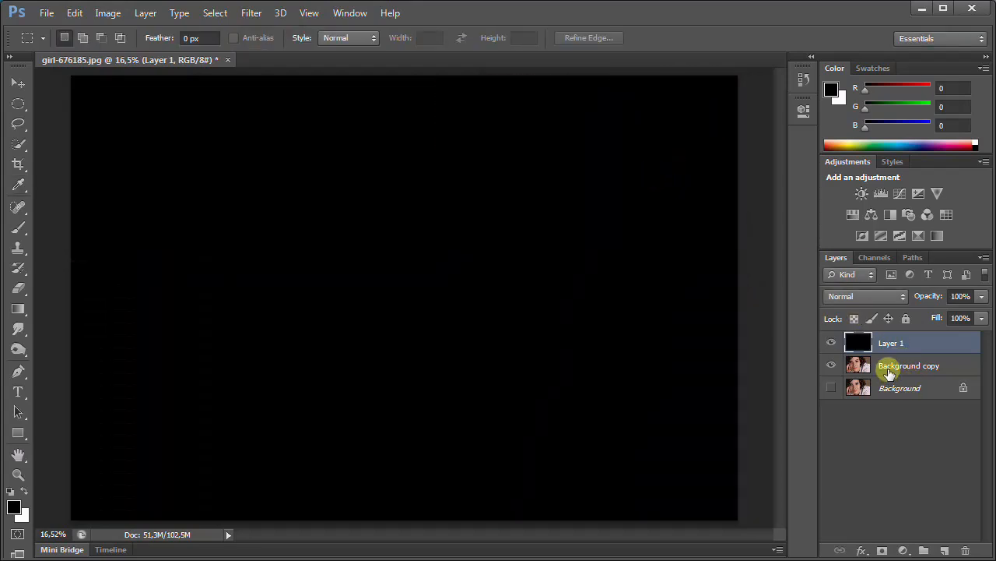
left_click(890, 367)
left_click_drag(890, 368, 887, 343)
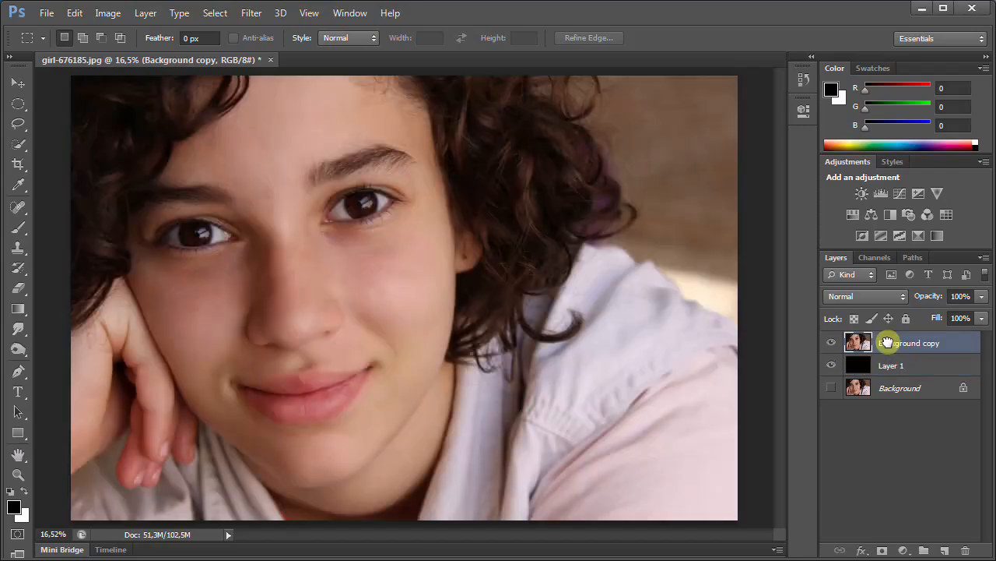
Step: Apply the Mosaic filter to the Background copy with a cell size of 50 square
left_click(250, 22)
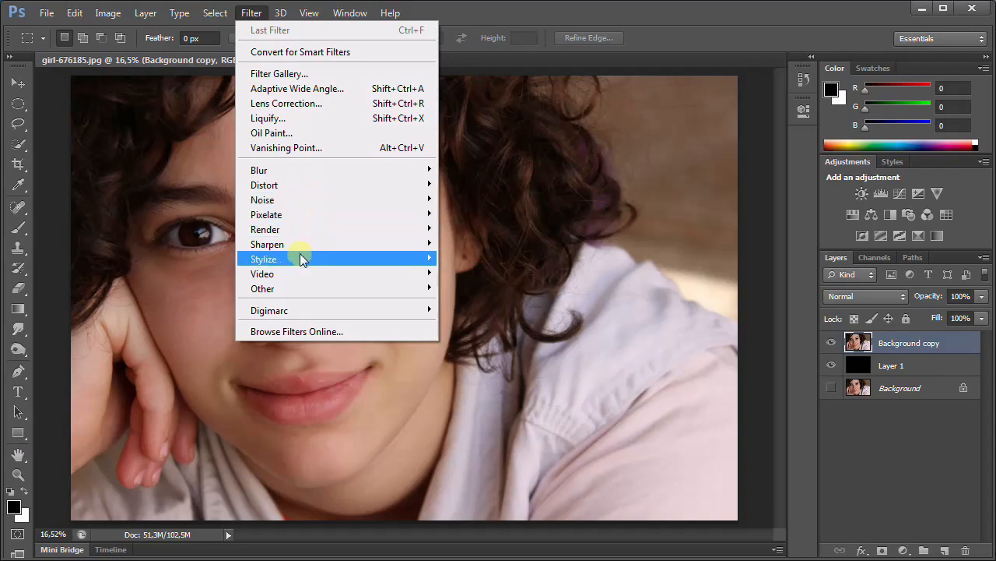
mouse_move(314, 216)
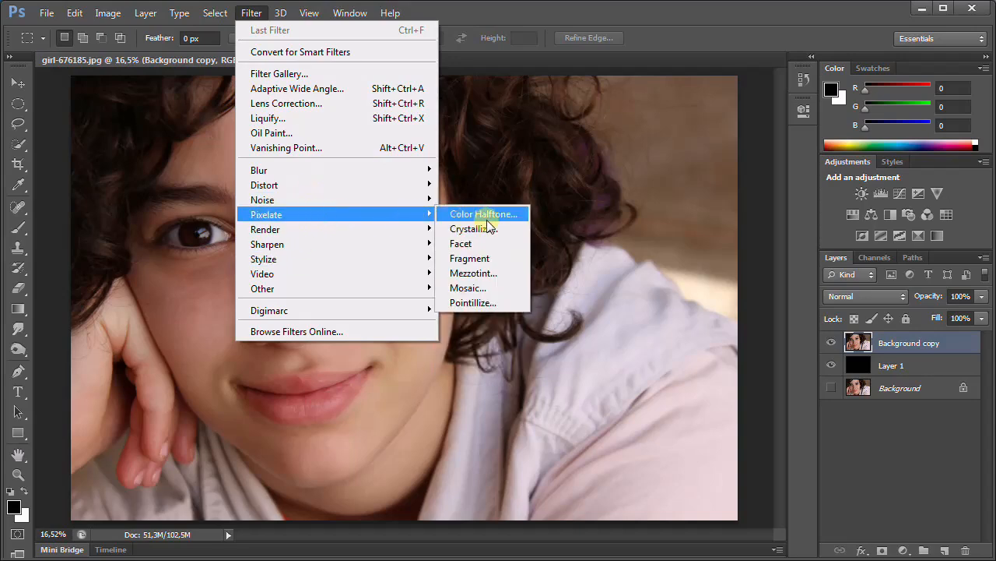
left_click(489, 288)
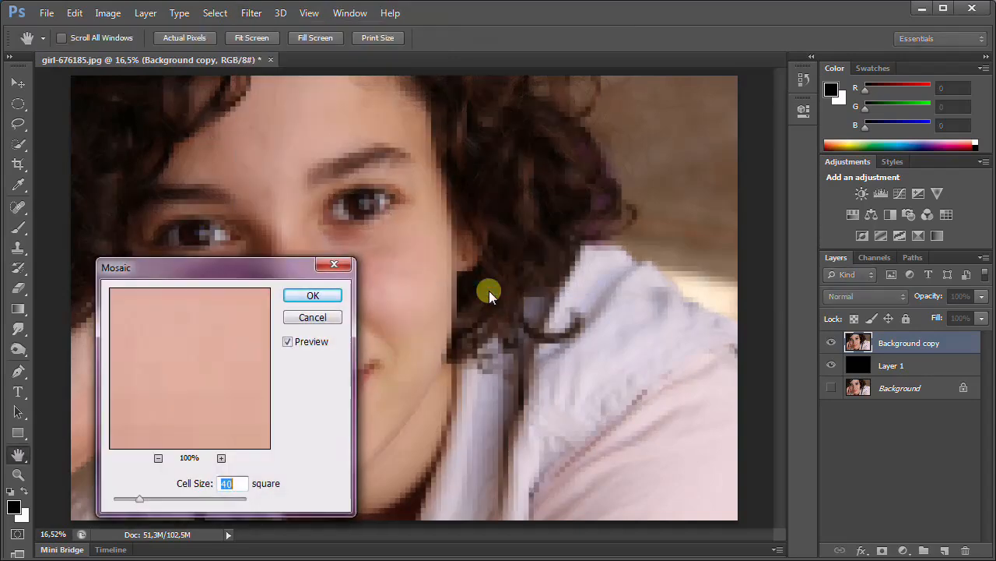
left_click_drag(267, 280, 599, 131)
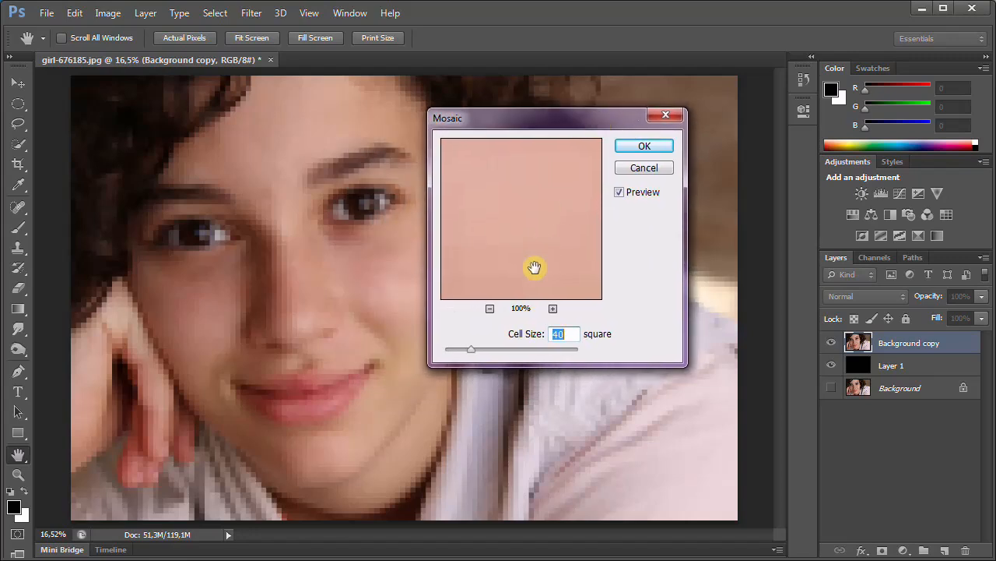
left_click(490, 309)
left_click(490, 309)
left_click(490, 309)
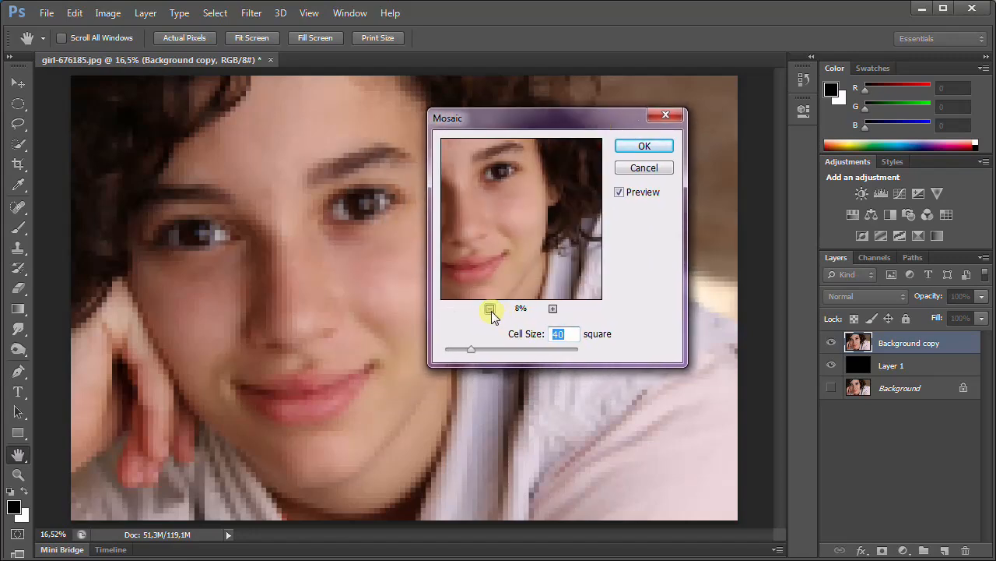
left_click(490, 309)
left_click(490, 309)
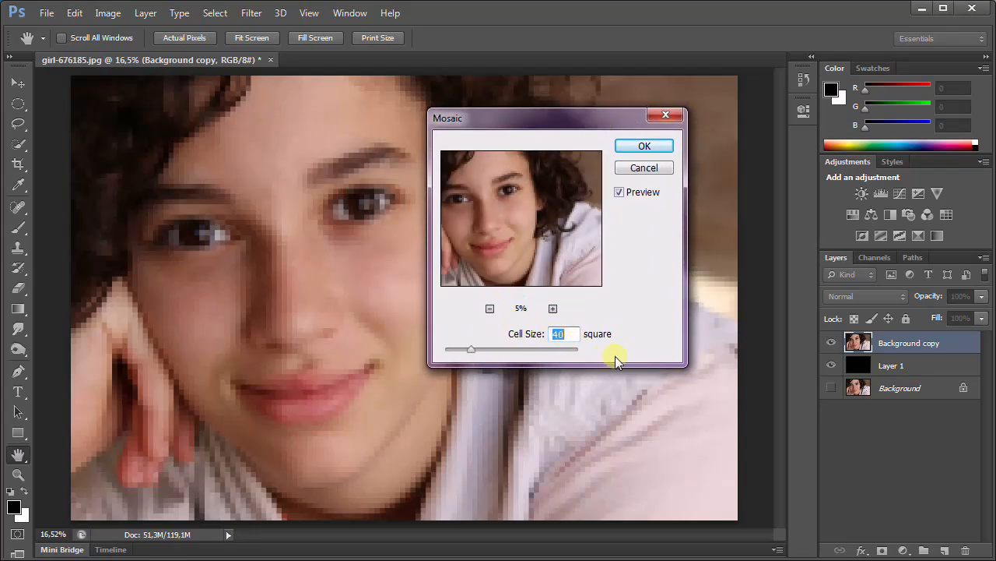
type("50")
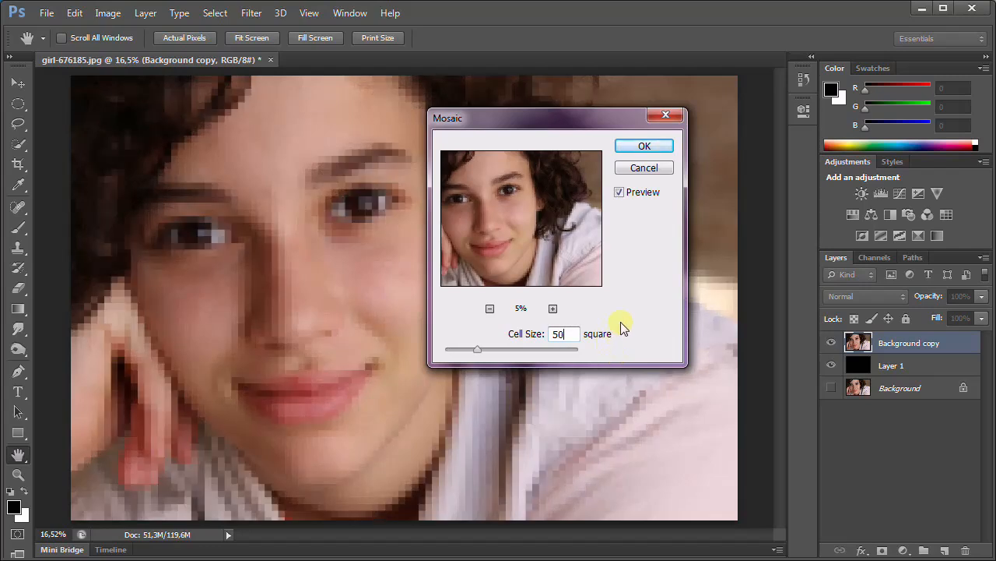
left_click(643, 147)
key("m")
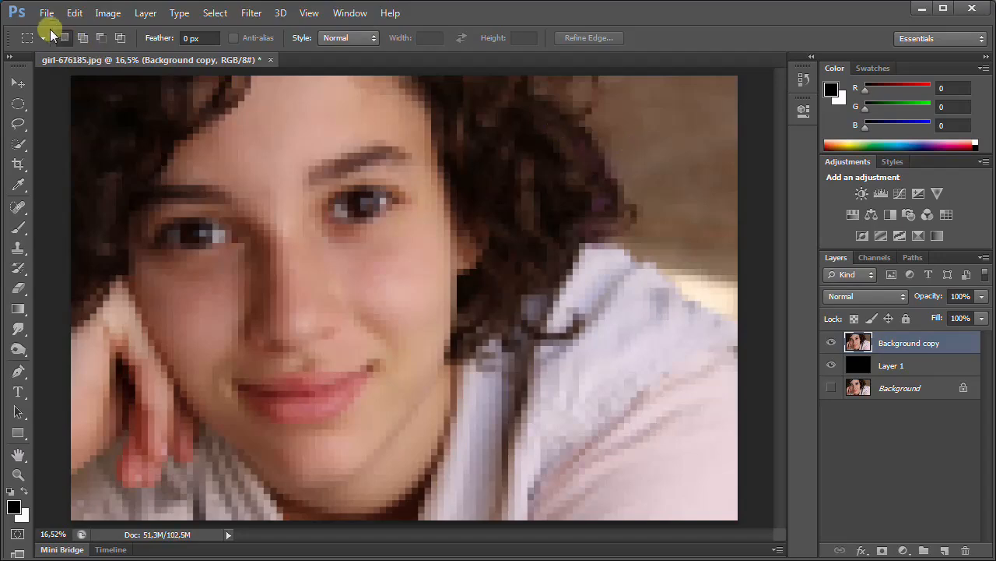
Step: Create a new 50 by 50 pixel document at 72 pixels/inch with transparent background contents
left_click(47, 14)
left_click(45, 27)
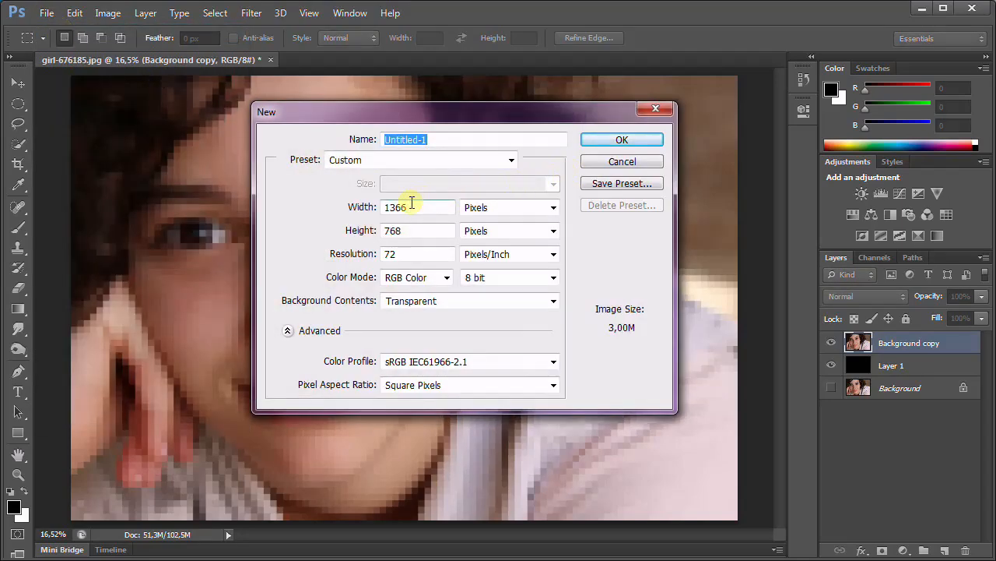
double_click(411, 202)
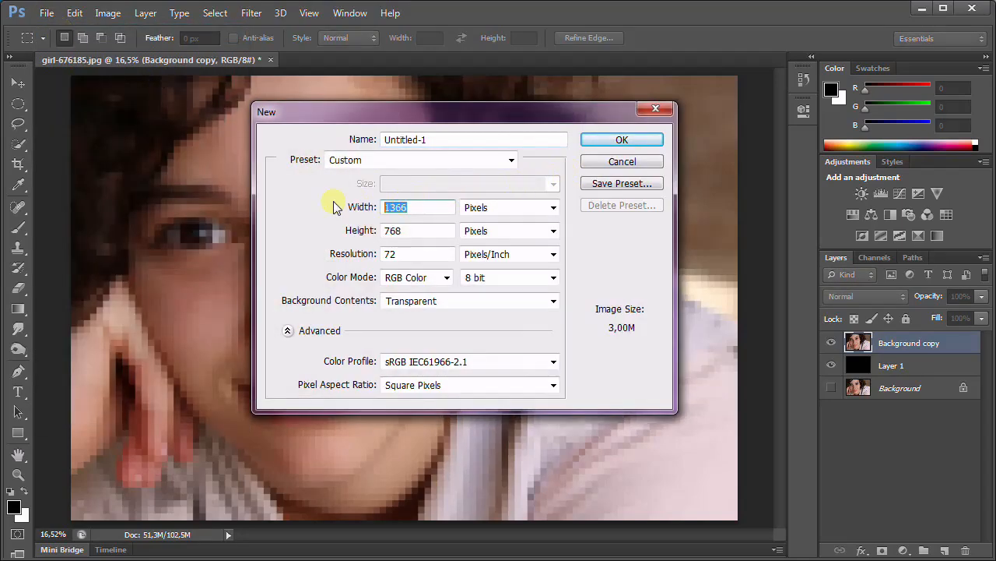
double_click(416, 231)
type("50")
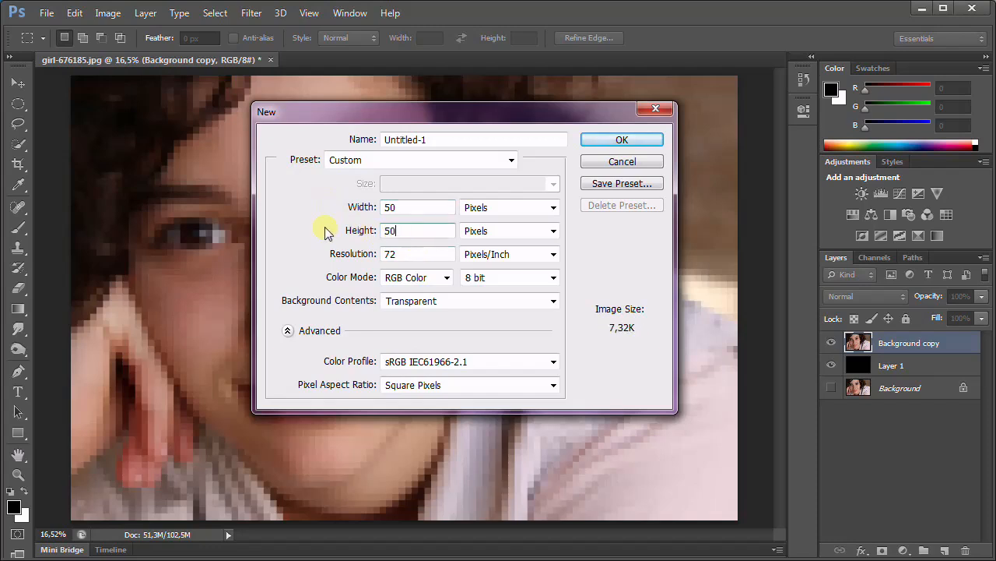
left_click(642, 141)
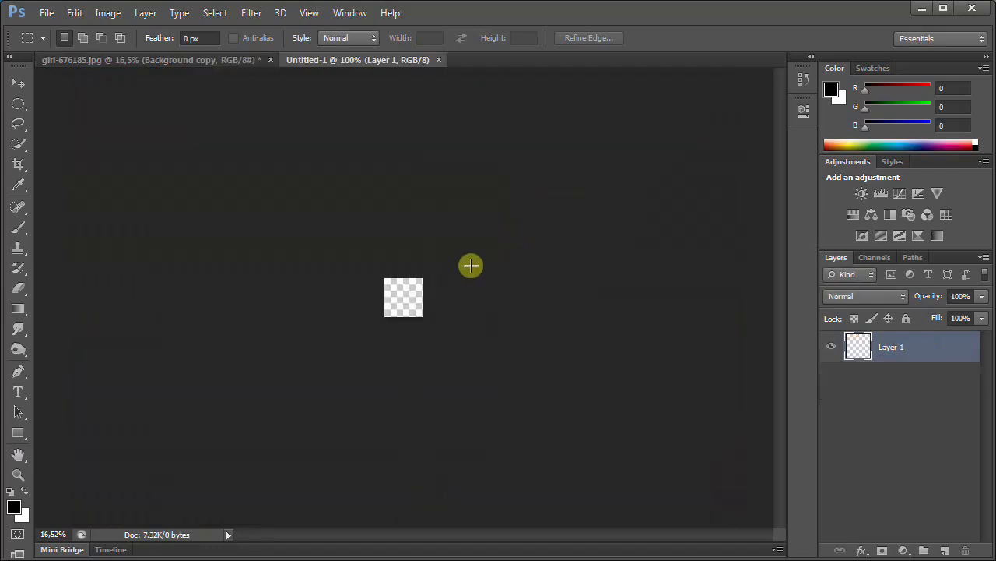
Step: Fill the empty layer of the new 50-pixel document with black in Normal mode at 100% opacity
left_click(309, 13)
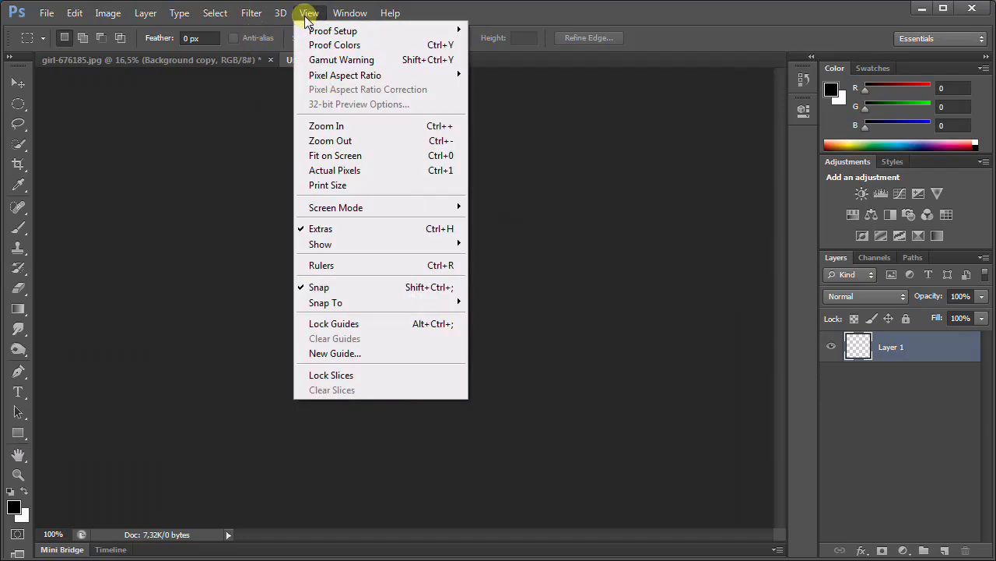
left_click(342, 126)
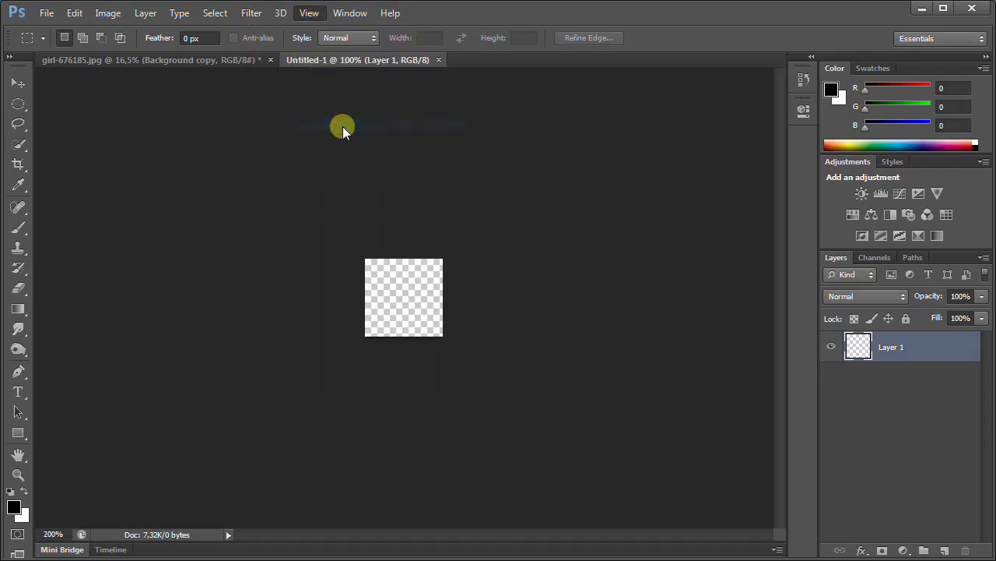
key("ctrl+plus")
key("ctrl+plus")
key("ctrl+plus")
key("ctrl+plus")
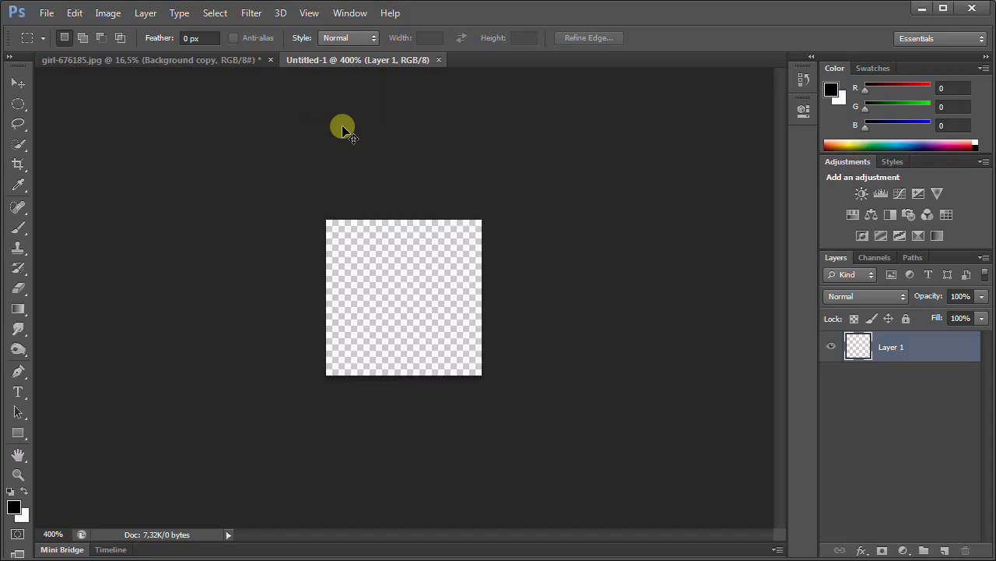
key("ctrl+plus")
key("ctrl+plus")
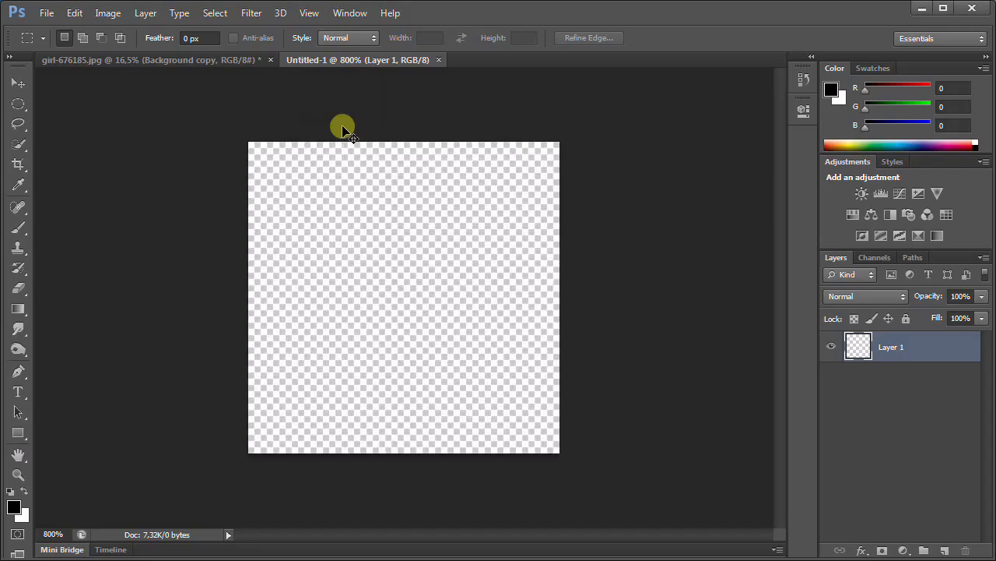
left_click(71, 13)
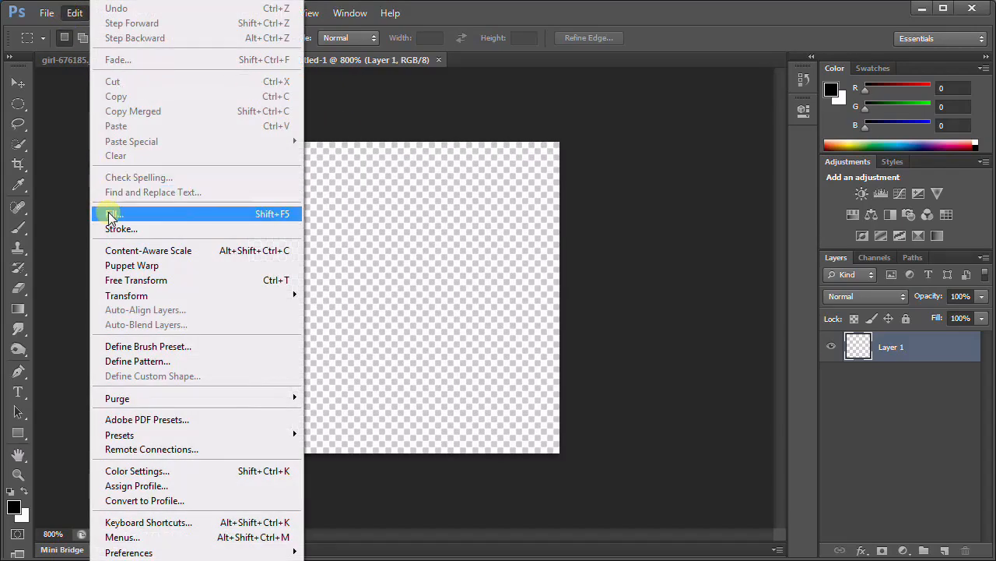
left_click(85, 213)
left_click(652, 131)
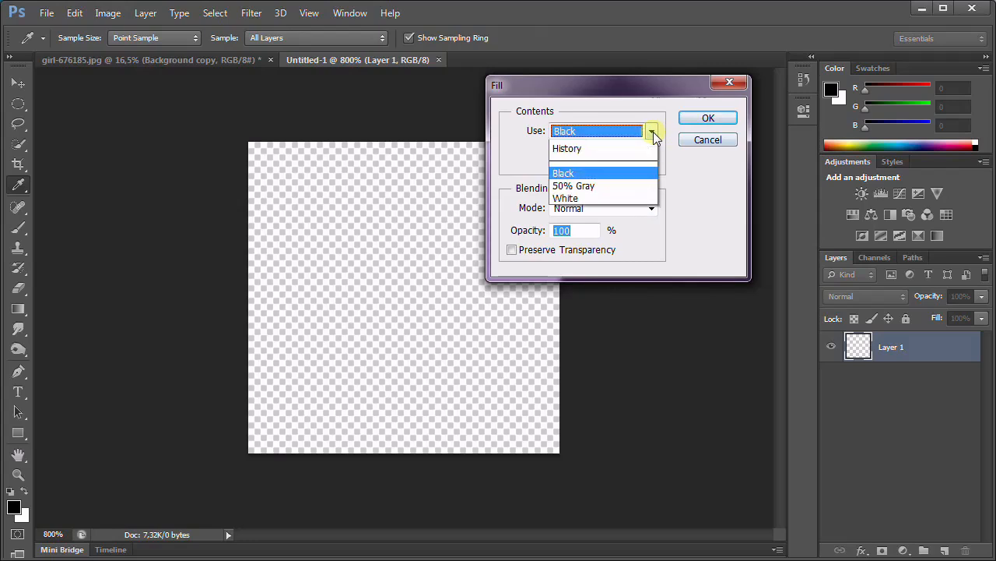
left_click(596, 247)
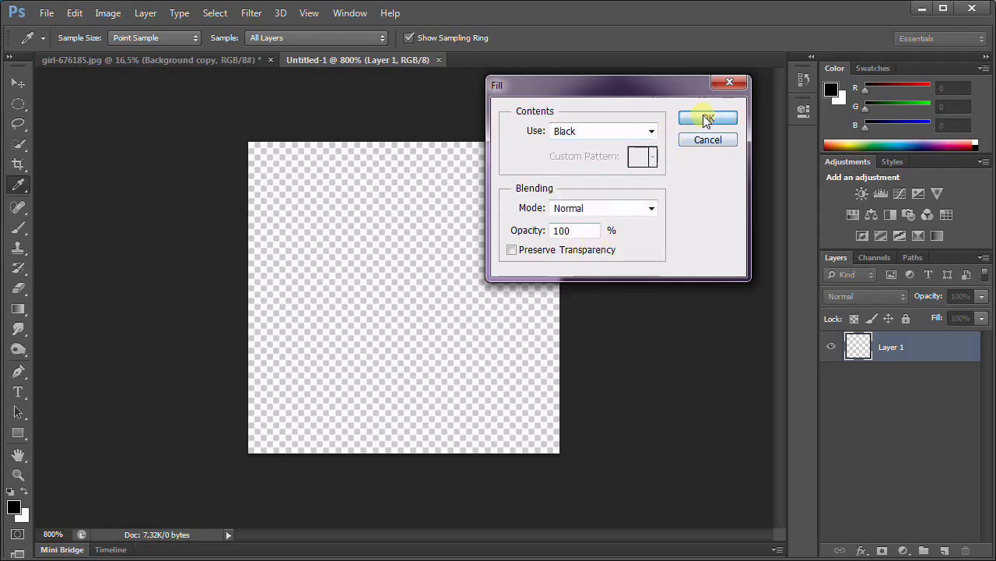
left_click(704, 119)
Step: Make a centered circular selection nearly filling the canvas using the Elliptical Marquee with a Fixed Ratio of 1 to 1
key("m")
left_click(20, 103)
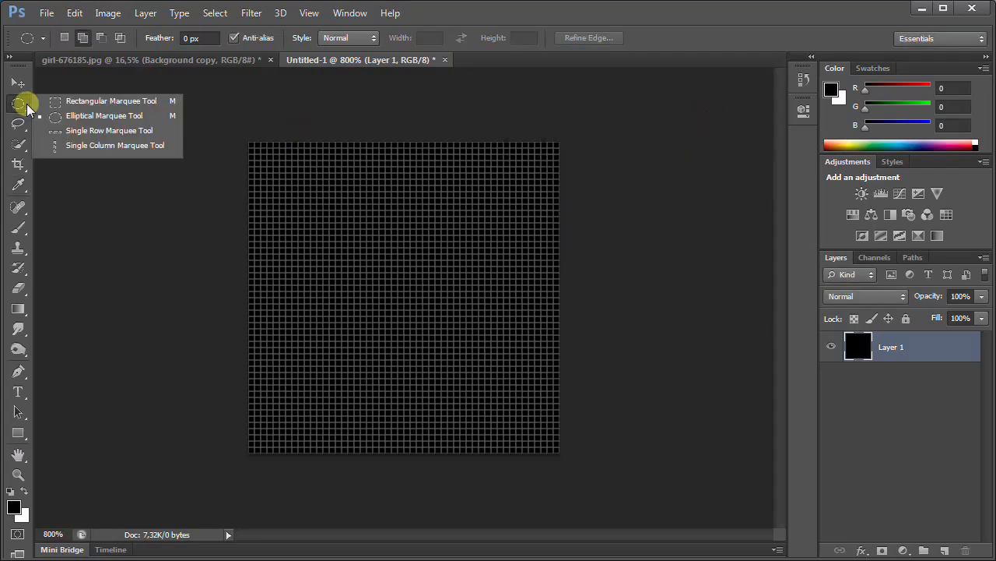
left_click(93, 117)
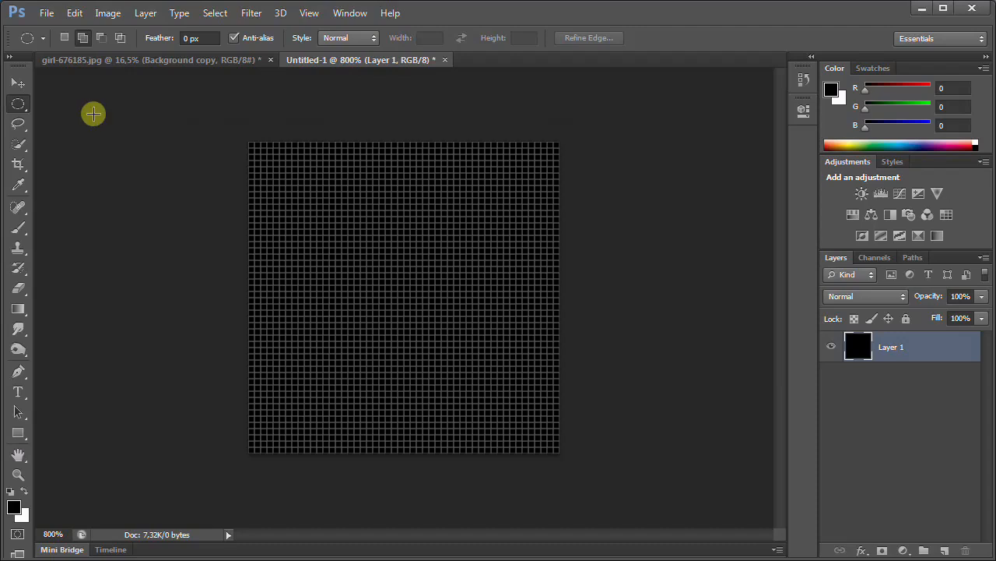
left_click(346, 39)
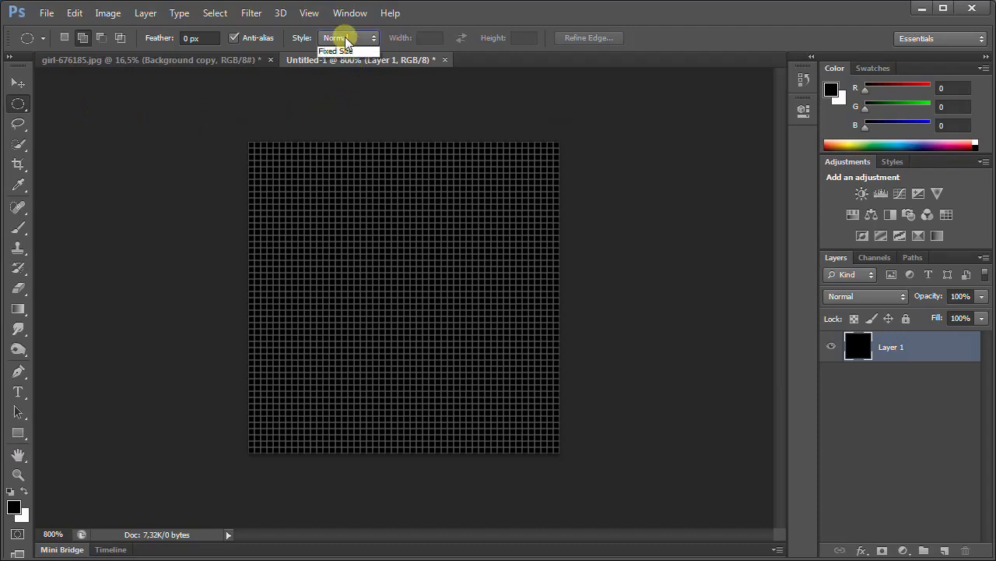
left_click(343, 67)
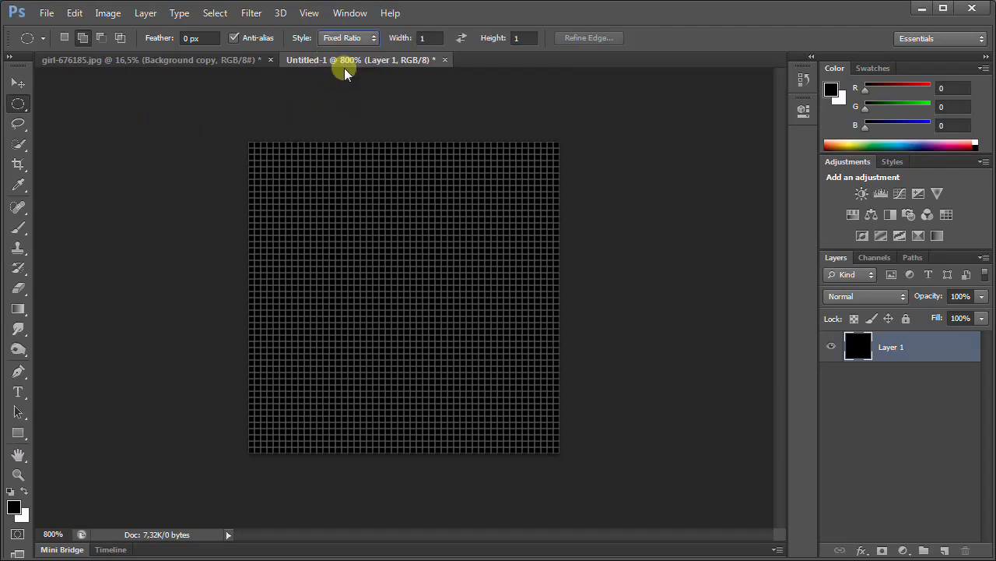
left_click_drag(287, 196, 549, 434)
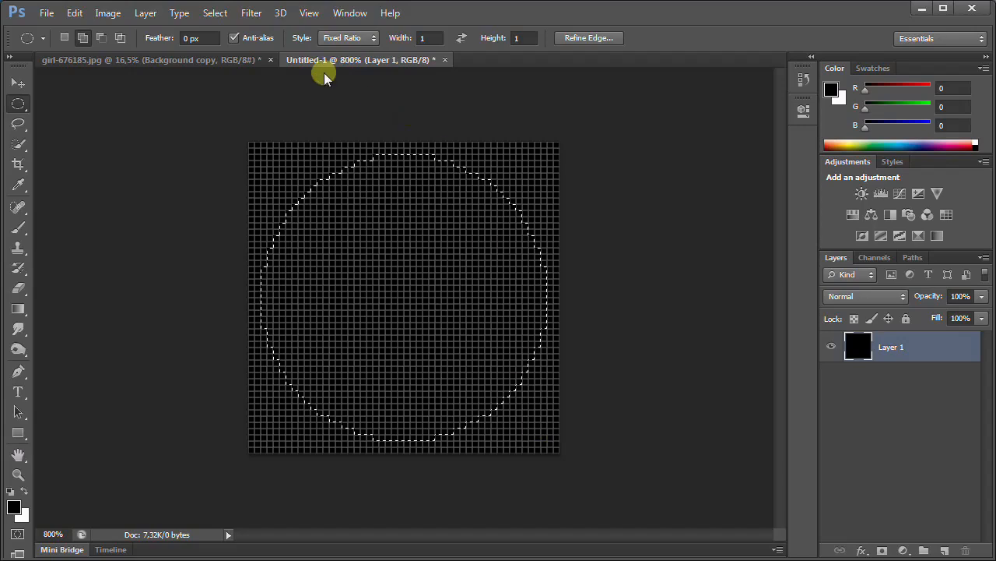
Step: Clear the black fill inside the circular selection and deselect
left_click(77, 16)
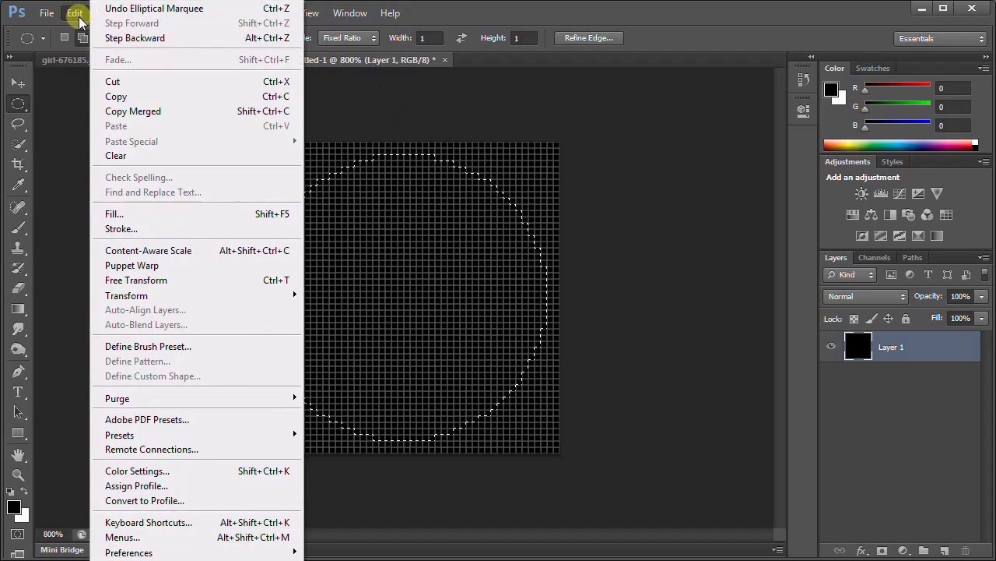
left_click(162, 155)
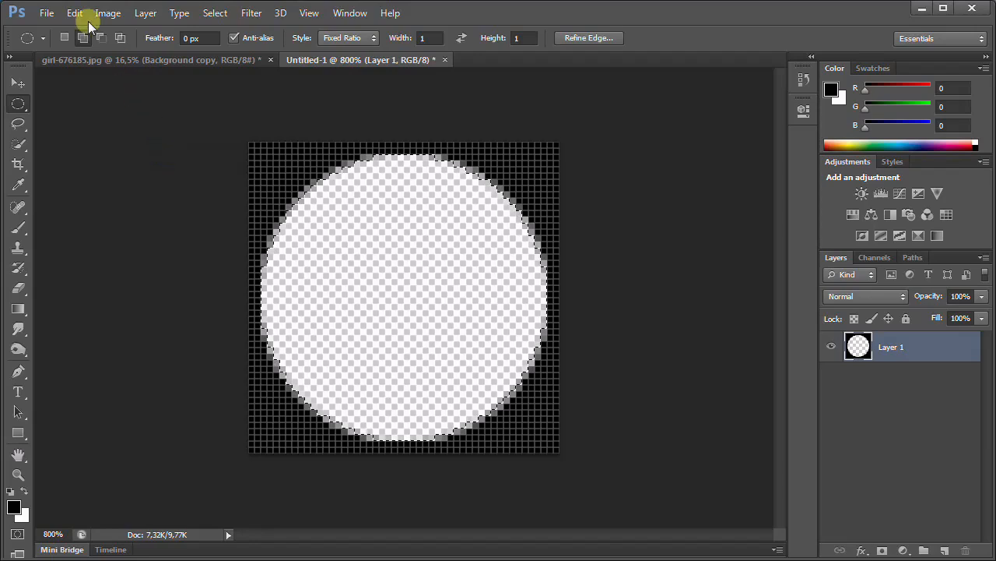
left_click(215, 13)
left_click(224, 31)
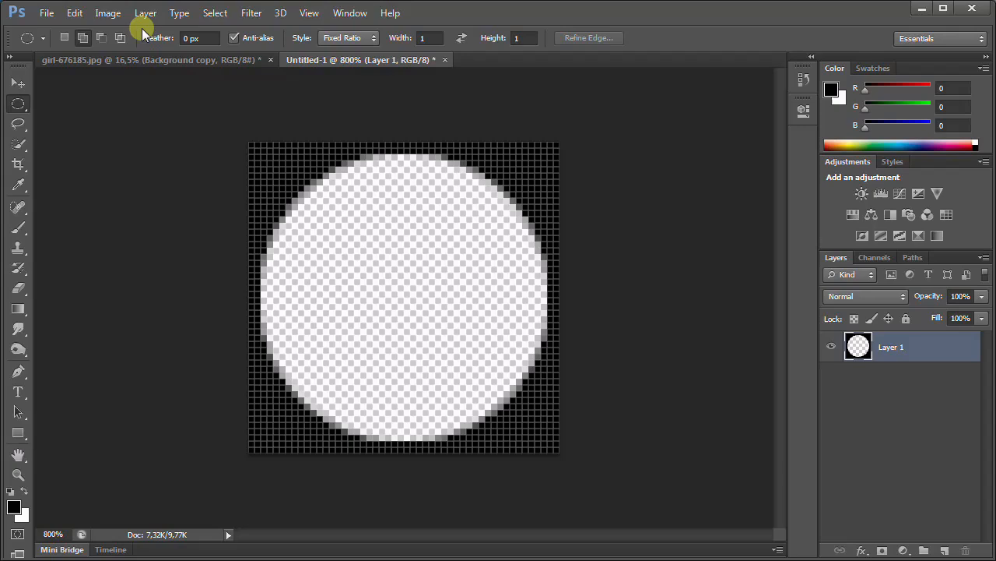
Step: Define the black tile with the transparent circle as a pattern named "dotted mosaic 50x50"
left_click(74, 13)
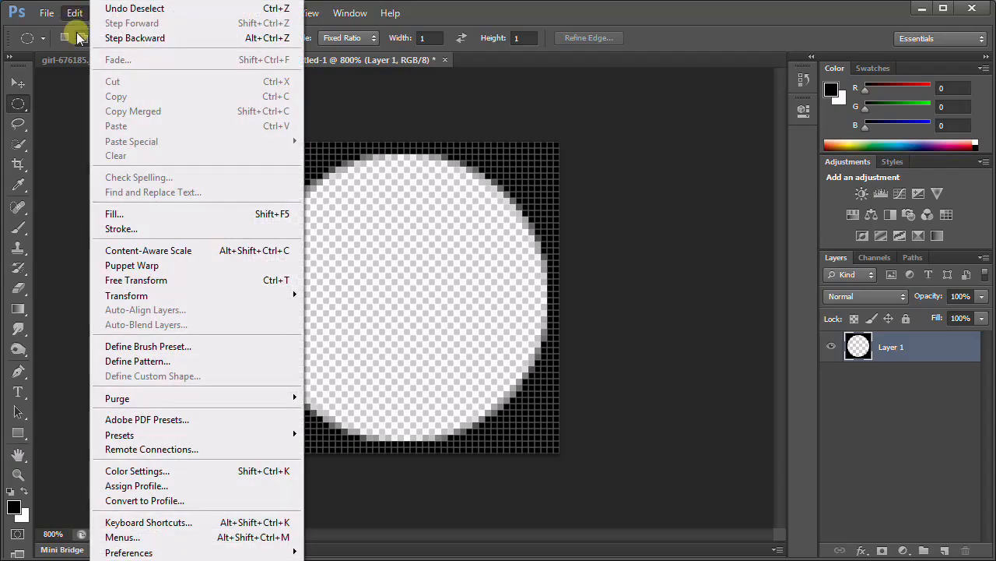
left_click(150, 359)
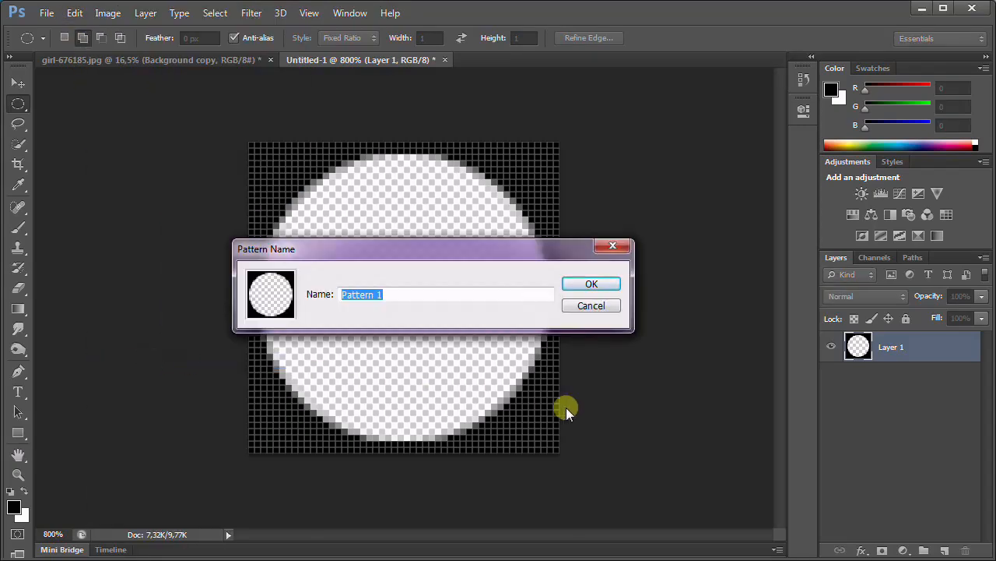
type("dotted mosai")
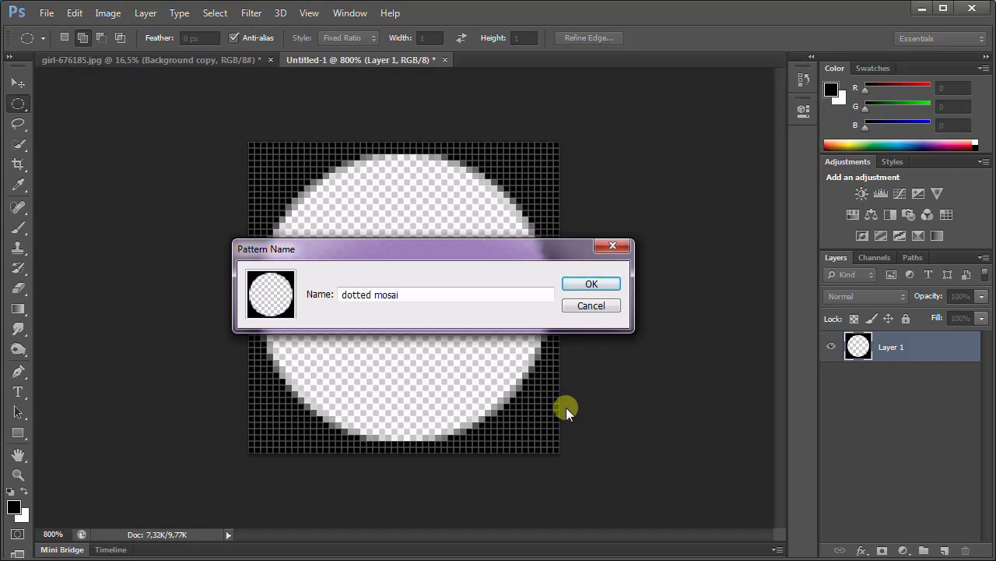
type("c 50x50")
left_click(592, 284)
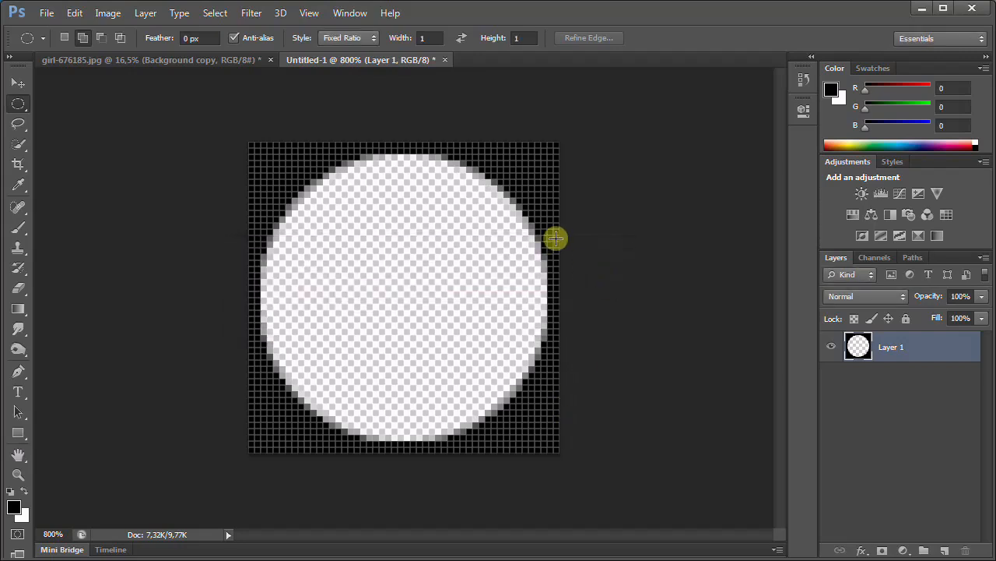
Step: Add a Reveal All layer mask to the Background copy layer in girl-676185.jpg
left_click(223, 59)
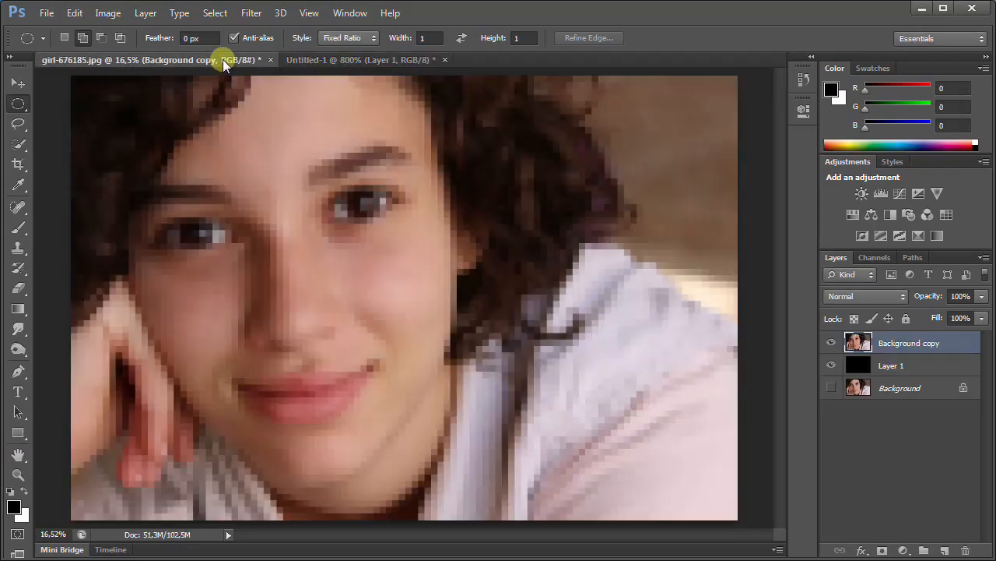
left_click(145, 14)
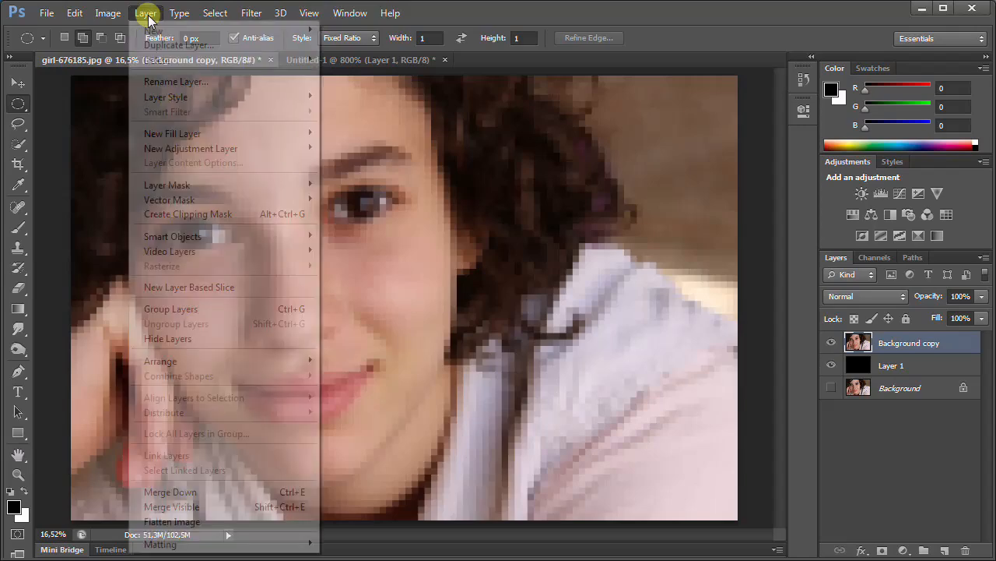
mouse_move(303, 185)
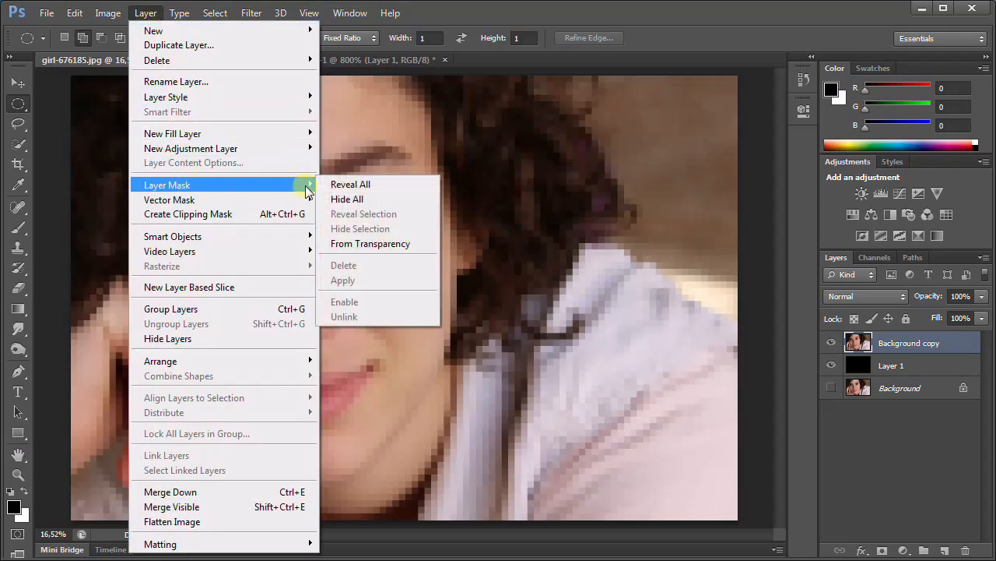
left_click(424, 192)
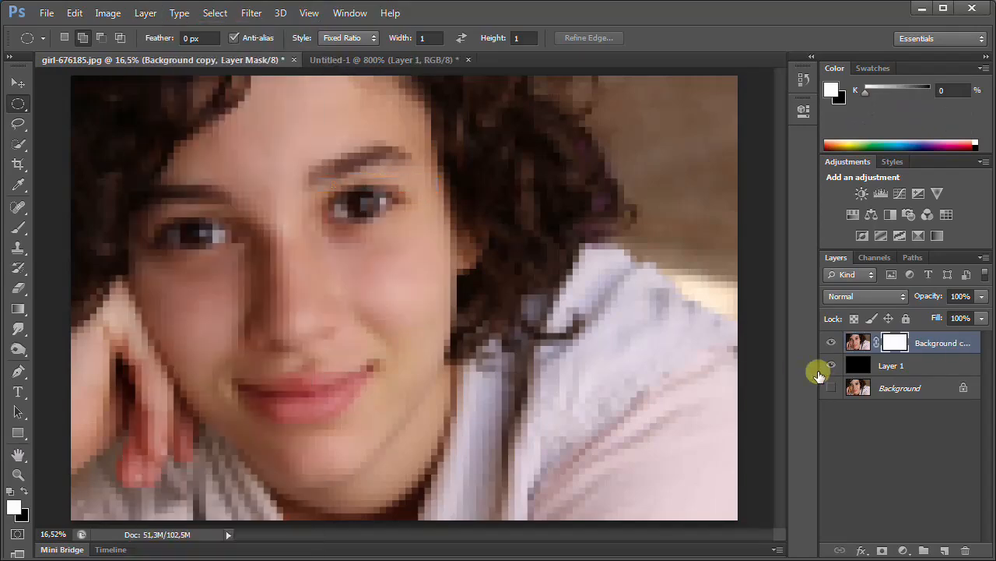
Step: Fill the Background copy's layer mask with the newly defined circle pattern in Normal mode at 100% opacity
left_click(75, 13)
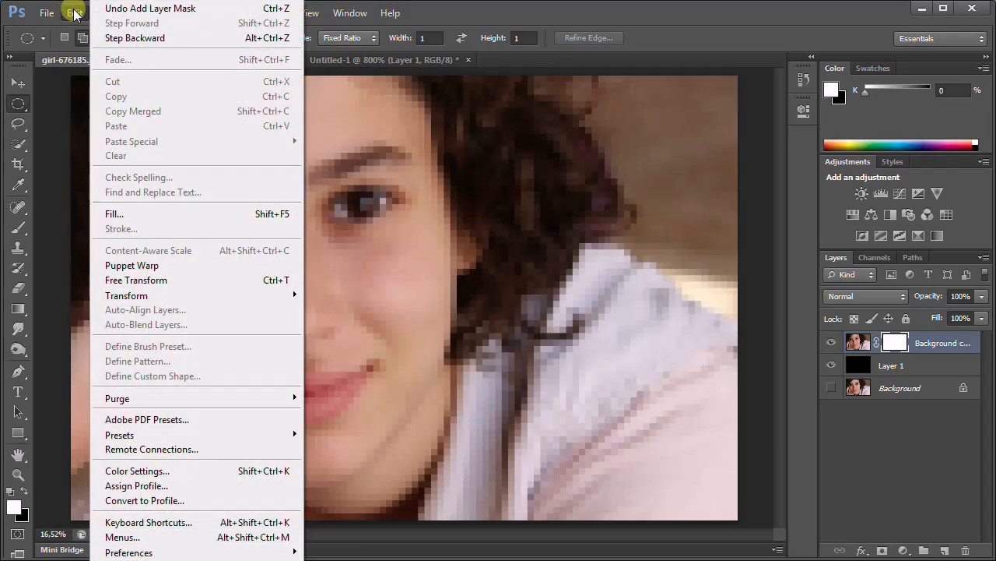
left_click(129, 214)
left_click(651, 131)
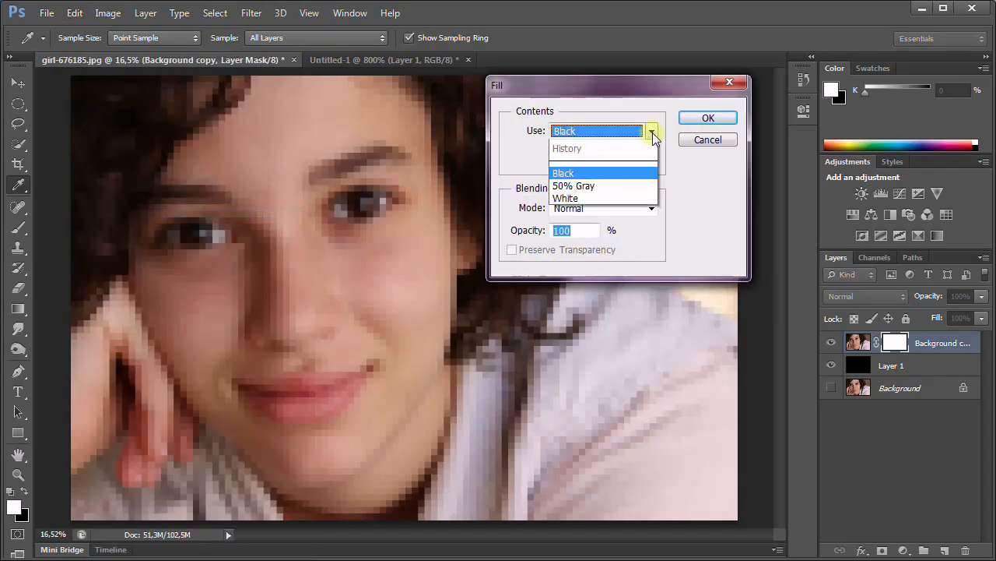
left_click(594, 208)
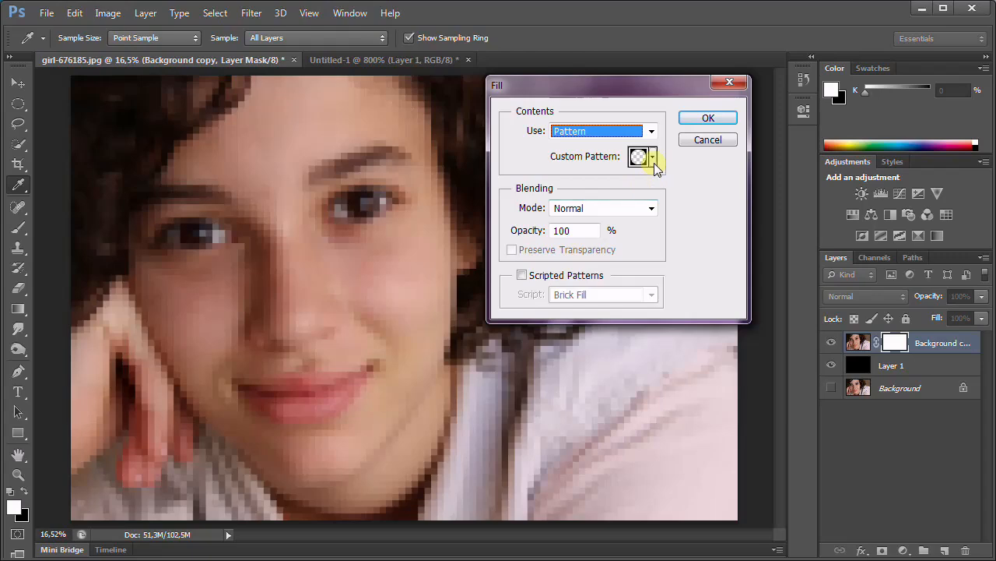
left_click(646, 156)
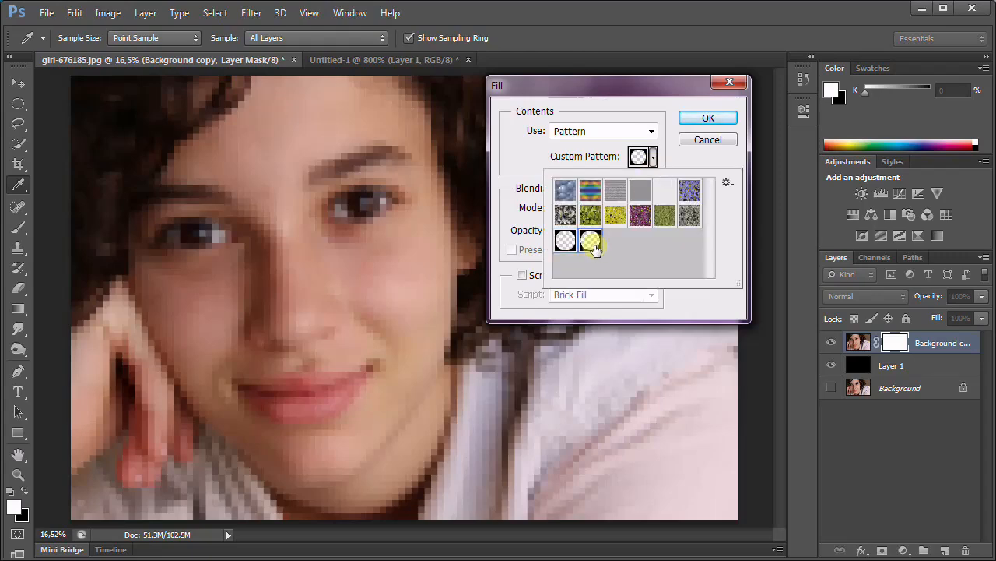
left_click(590, 241)
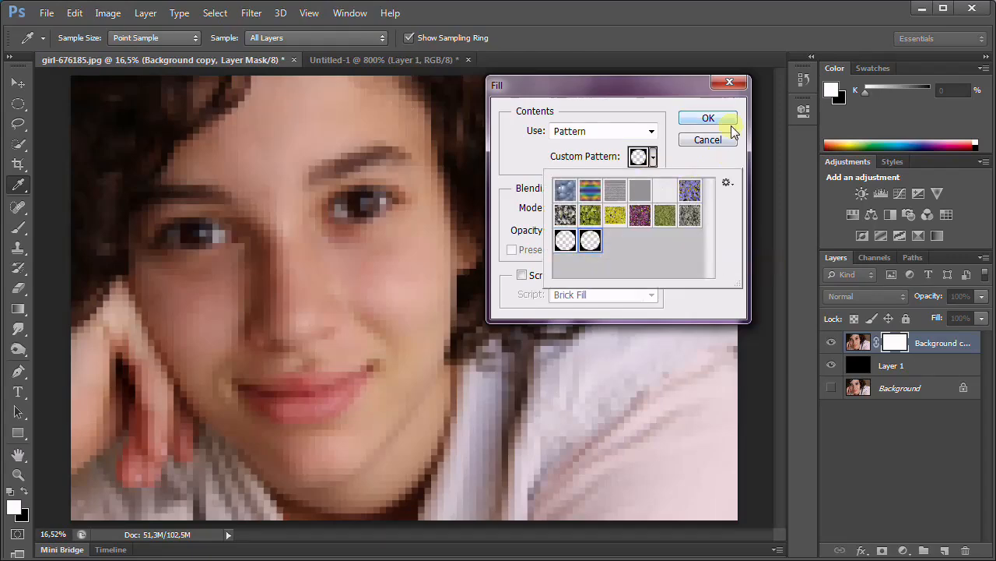
left_click(725, 125)
left_click(724, 123)
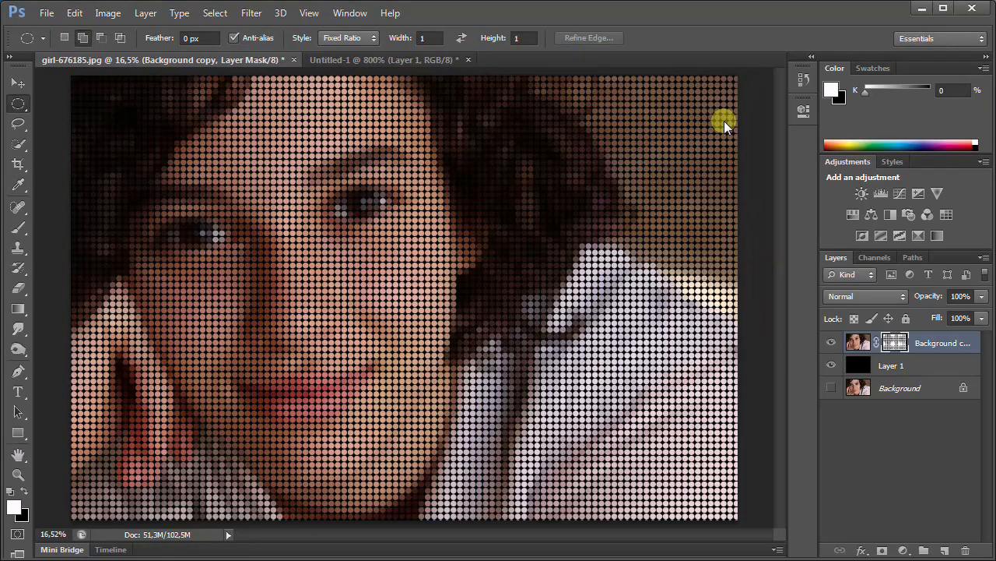
Step: Compare the original photo with the dotted mosaic by switching the layers' visibility off and on
left_click(831, 365)
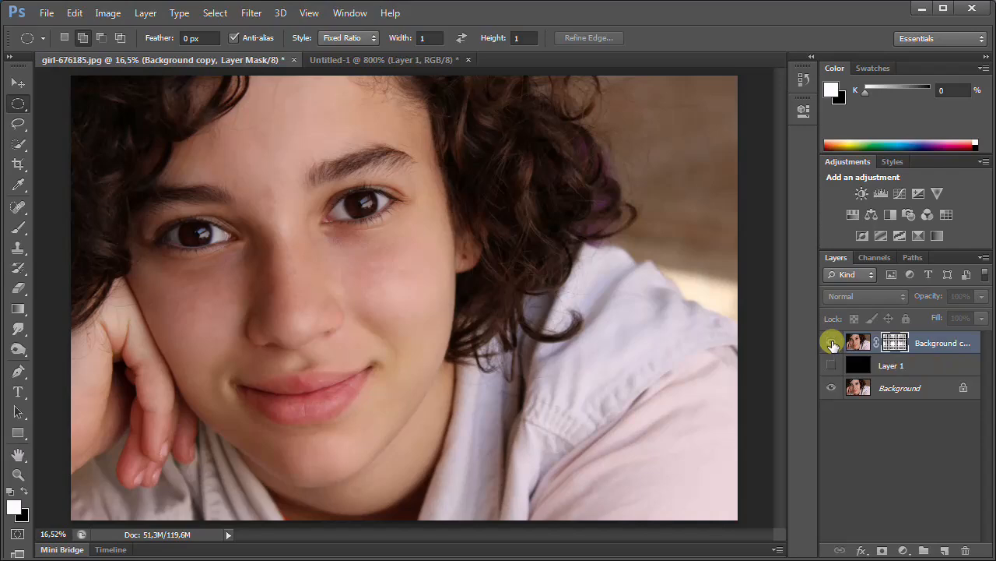
left_click(831, 366)
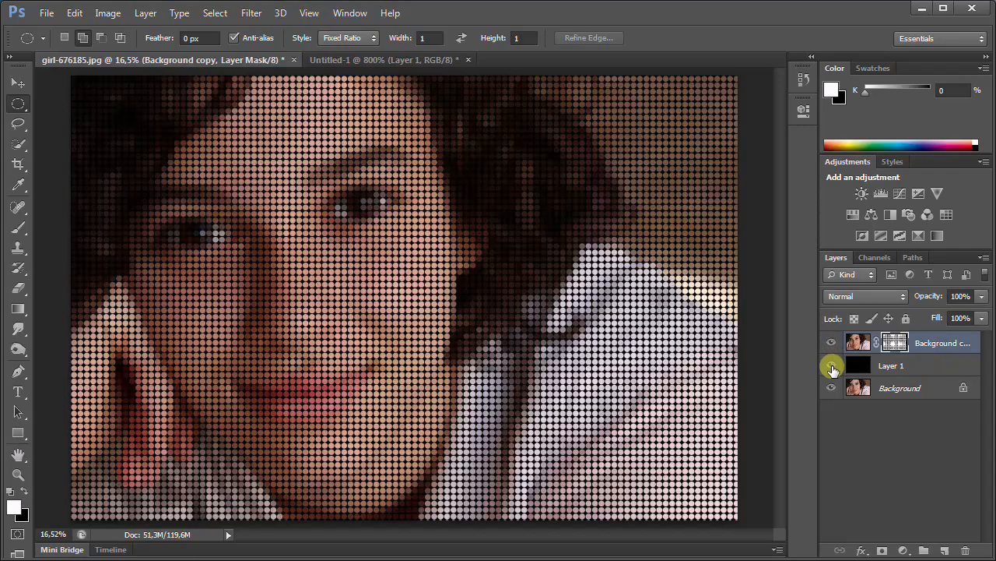